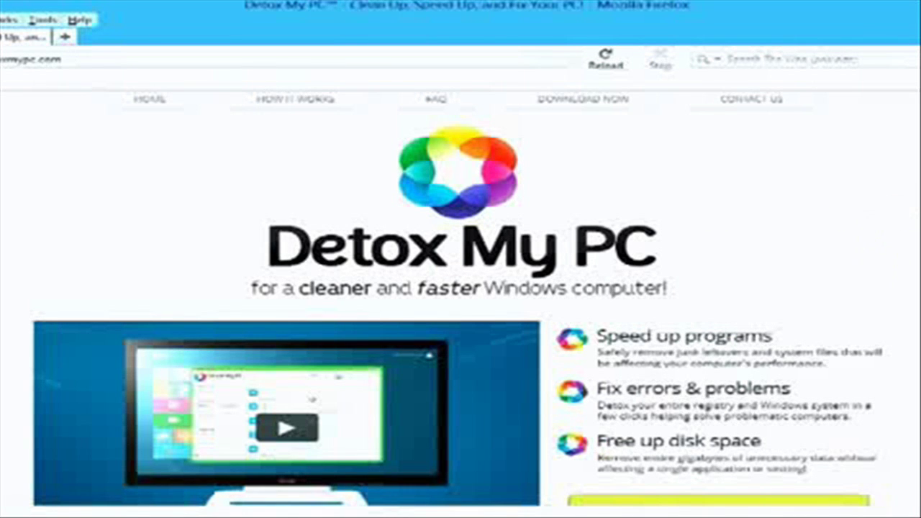
Step: Scroll the Detox My PC page past the features to the Basic (free) versus Pro ($24.95) boxes
scroll(460, 287, "down", 3)
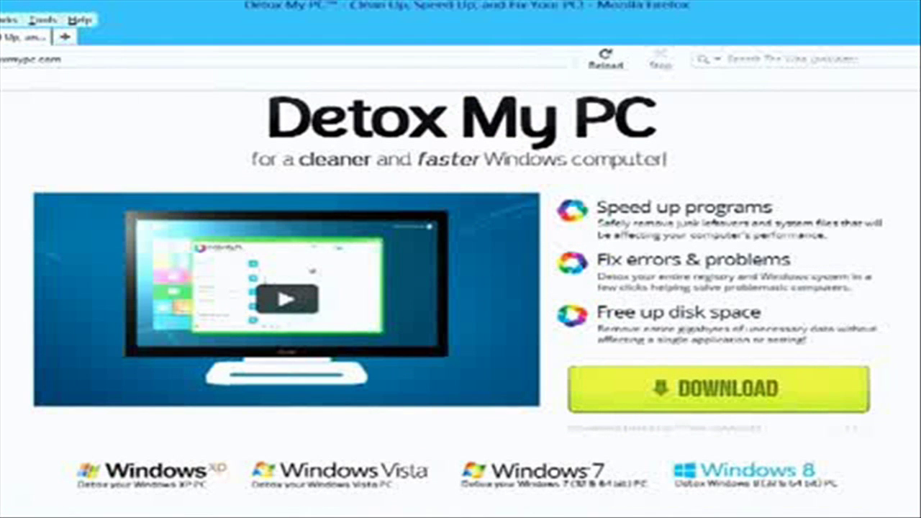
scroll(461, 288, "down", 3)
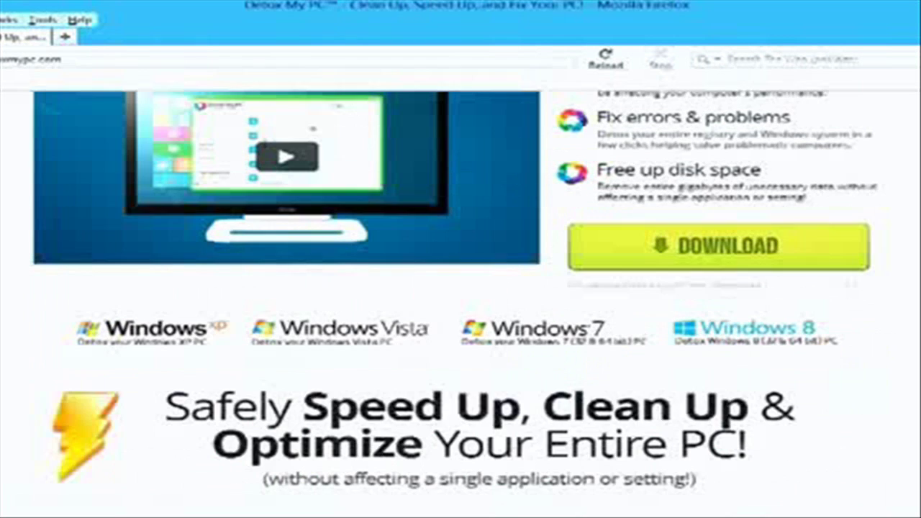
scroll(461, 288, "up", 1)
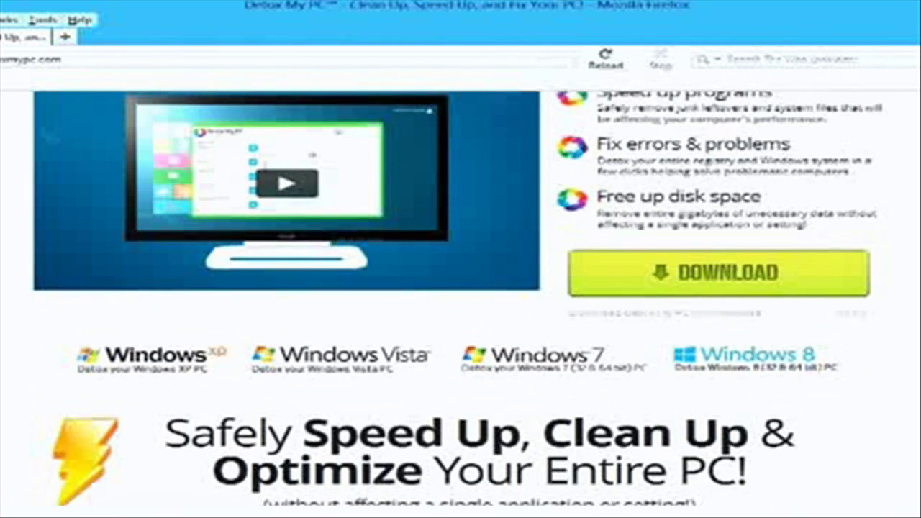
scroll(461, 288, "down", 3)
scroll(461, 288, "down", 2)
scroll(460, 288, "down", 2)
scroll(461, 287, "down", 3)
scroll(461, 288, "down", 3)
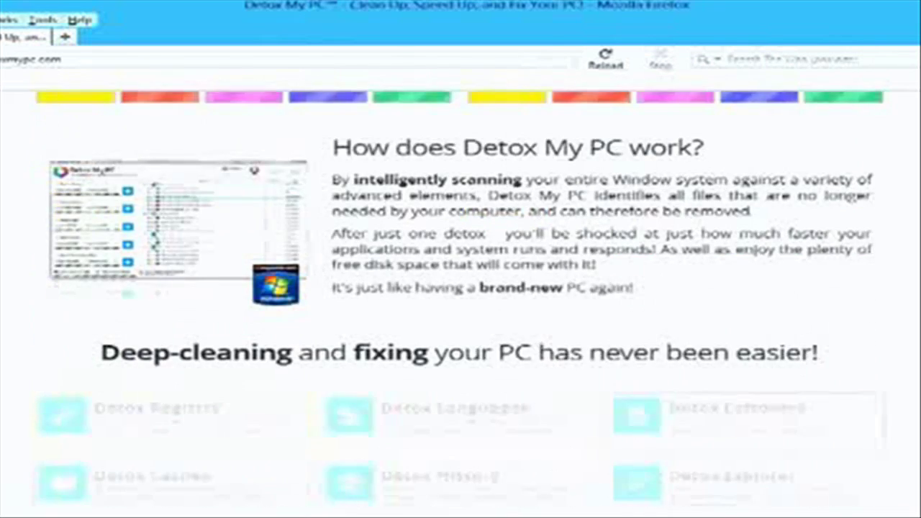
scroll(461, 288, "down", 1)
scroll(461, 288, "up", 1)
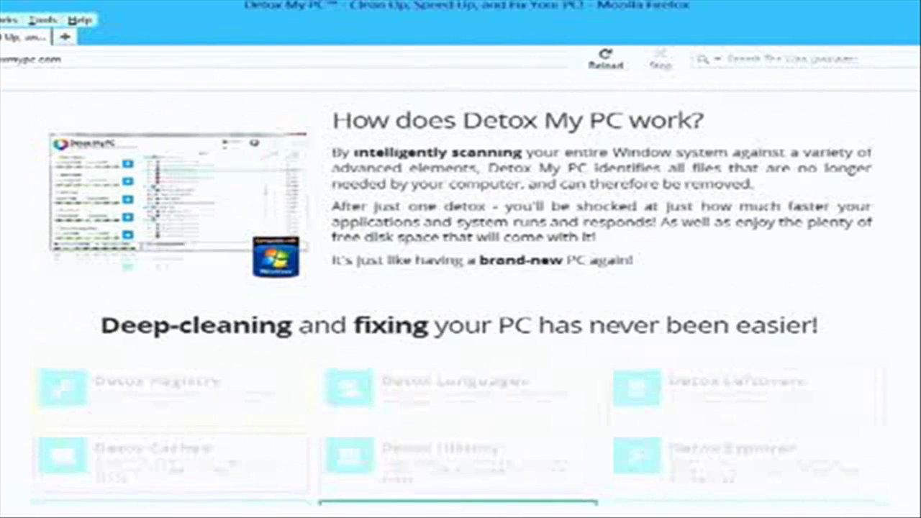
scroll(461, 288, "down", 3)
scroll(460, 288, "down", 1)
scroll(460, 288, "down", 2)
scroll(460, 288, "down", 3)
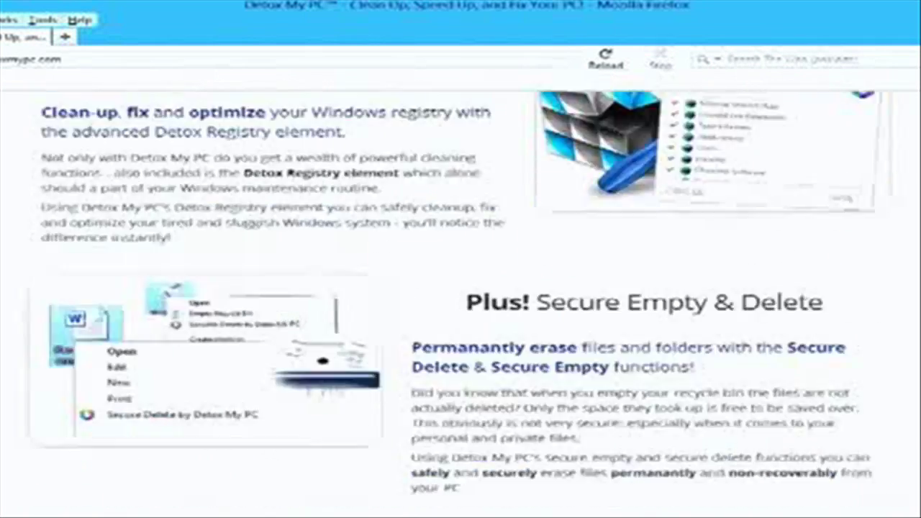
scroll(460, 288, "down", 4)
scroll(461, 288, "down", 2)
scroll(763, 455, "down", 1)
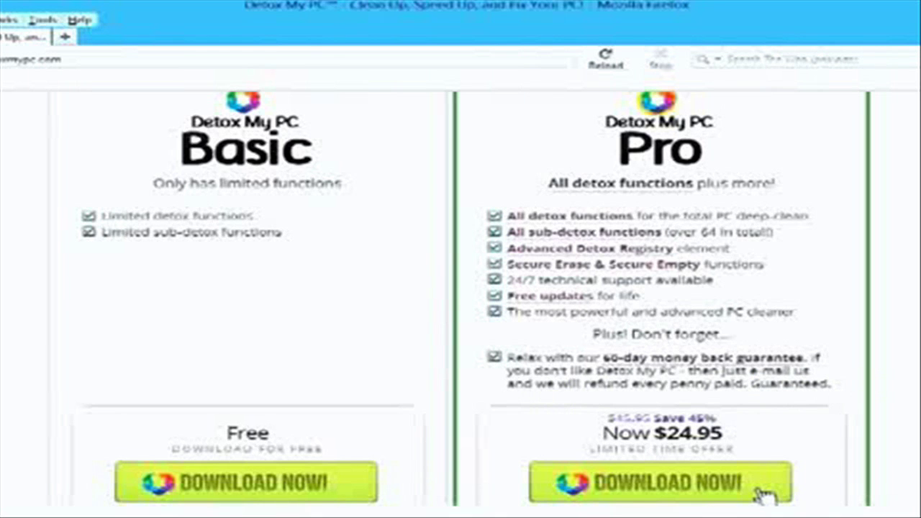
scroll(763, 496, "up", 3)
scroll(763, 495, "up", 3)
scroll(763, 495, "up", 3)
scroll(763, 495, "up", 1)
scroll(763, 495, "up", 1)
scroll(763, 496, "up", 1)
scroll(763, 495, "up", 2)
scroll(763, 495, "up", 1)
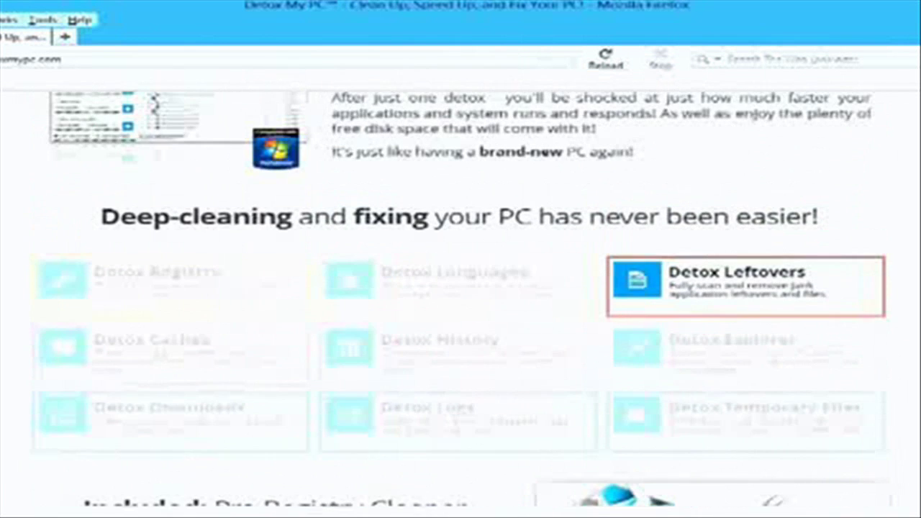
scroll(457, 232, "up", 1)
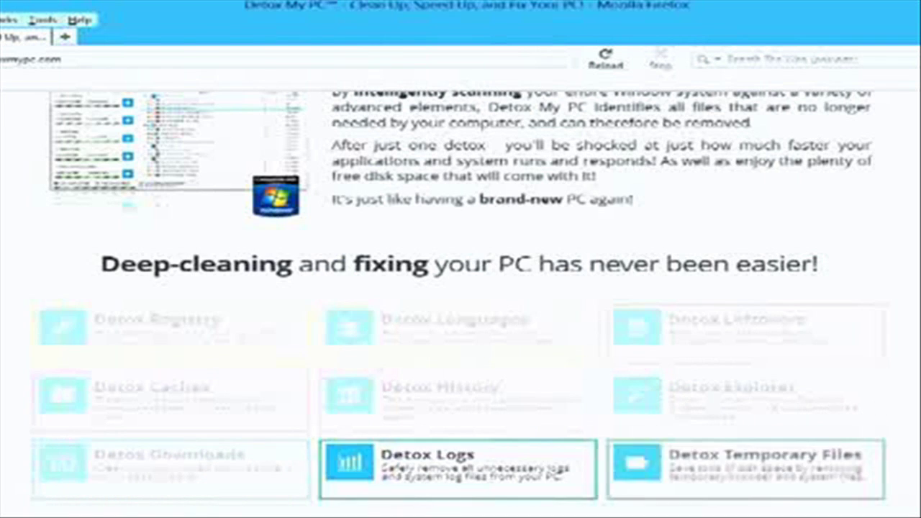
scroll(460, 295, "up", 5)
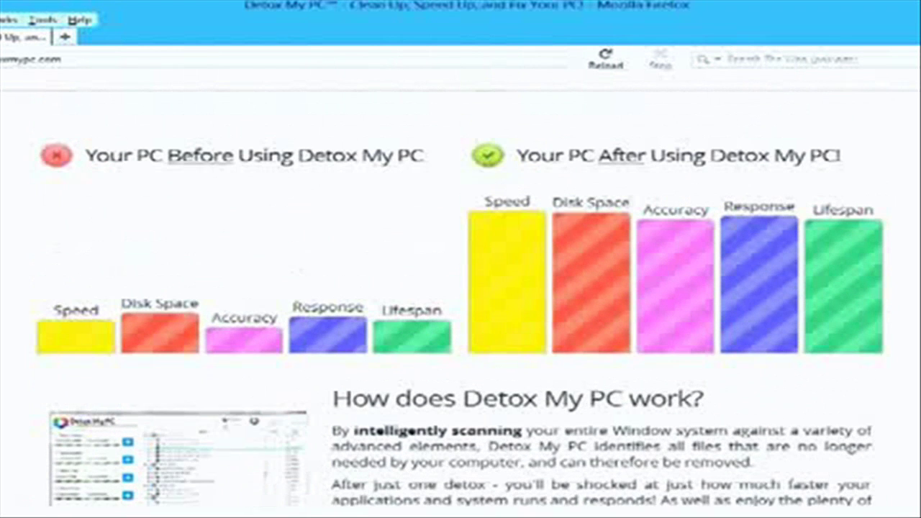
scroll(460, 299, "up", 1)
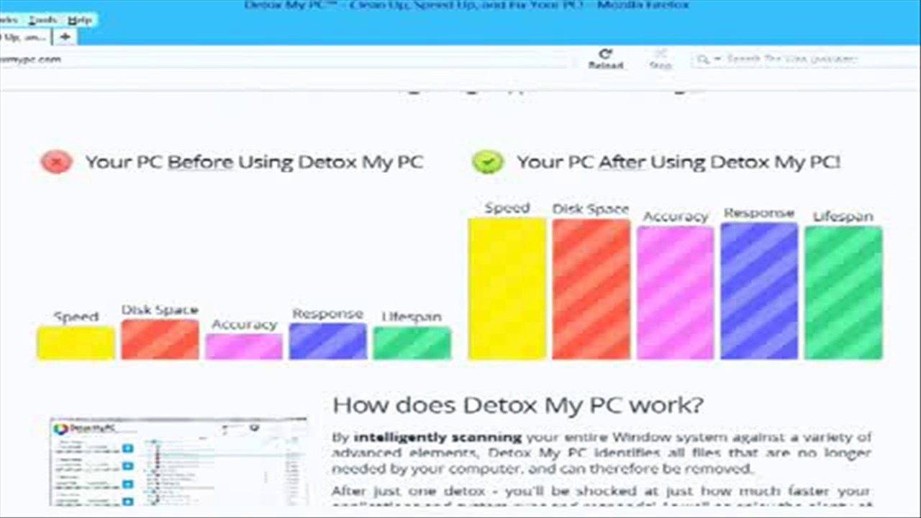
scroll(763, 496, "down", 10)
scroll(763, 497, "down", 5)
scroll(763, 496, "down", 5)
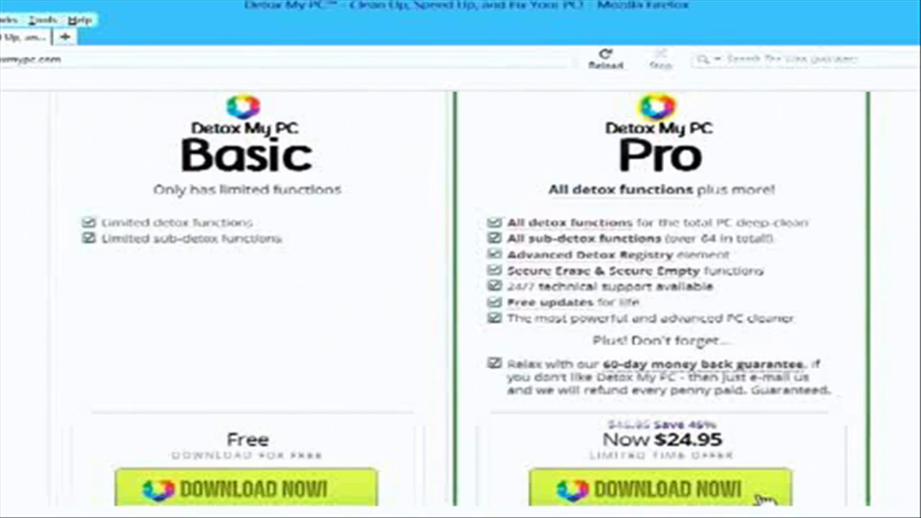
scroll(763, 496, "down", 2)
scroll(765, 401, "down", 4)
scroll(765, 170, "down", 3)
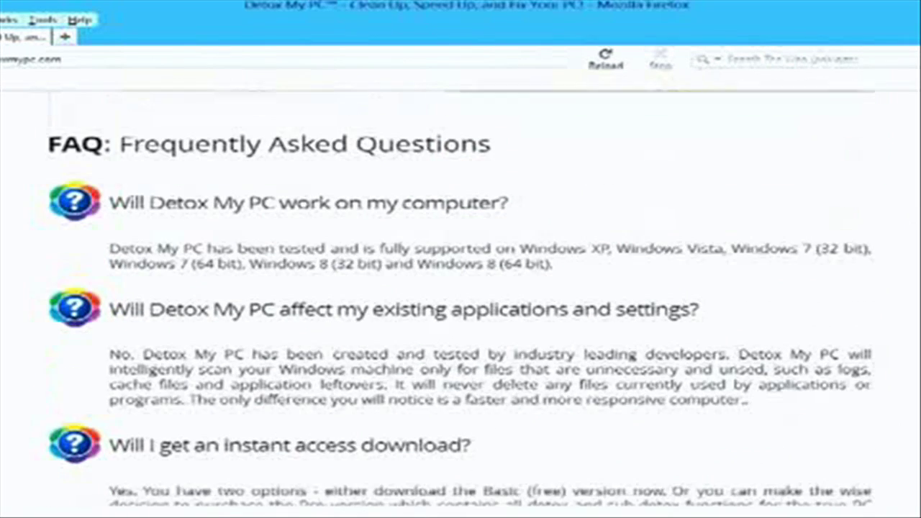
scroll(461, 298, "down", 1)
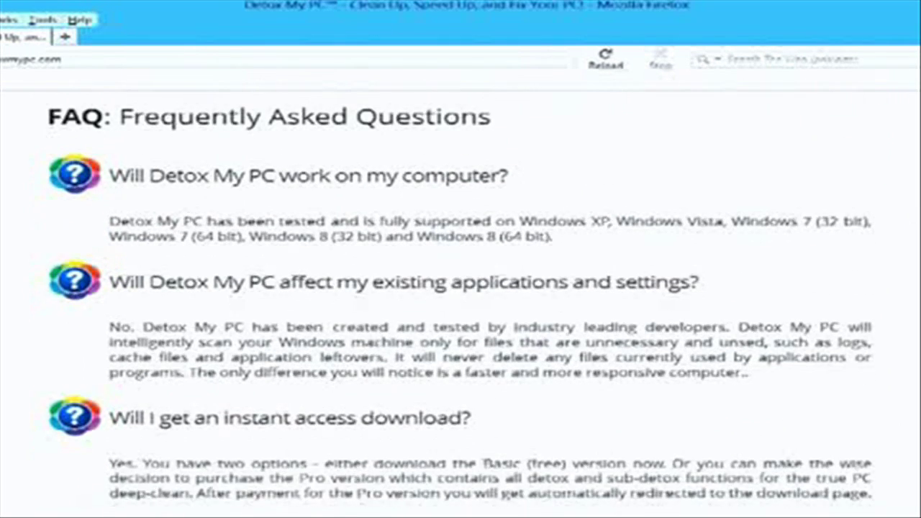
scroll(761, 243, "up", 3)
scroll(765, 387, "up", 2)
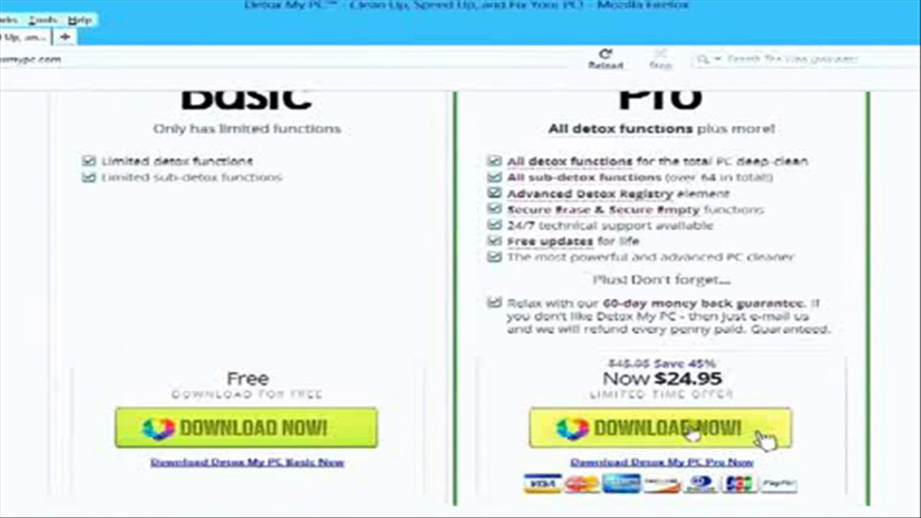
left_click(765, 440)
Step: Get the Pro version running and scroll its category list, from History through Downloads and back
left_click(765, 439)
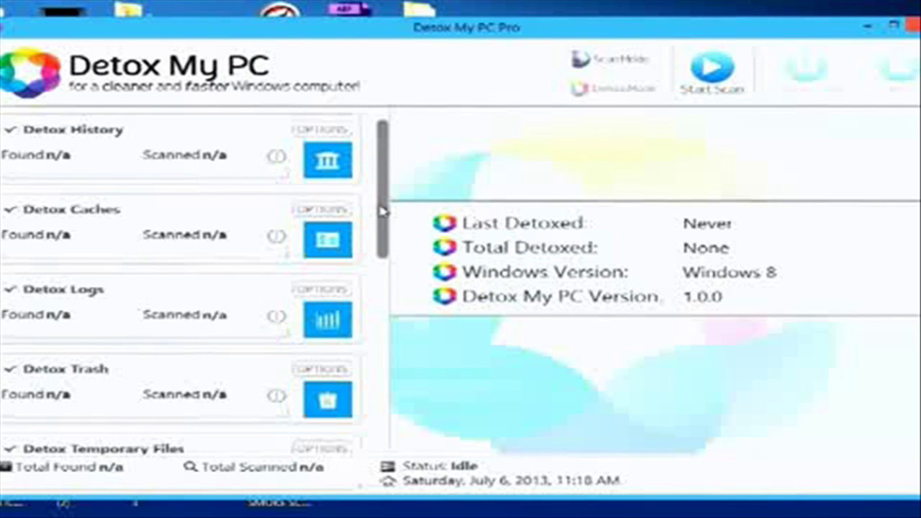
left_click_drag(382, 210, 367, 353)
scroll(367, 352, "up", 5)
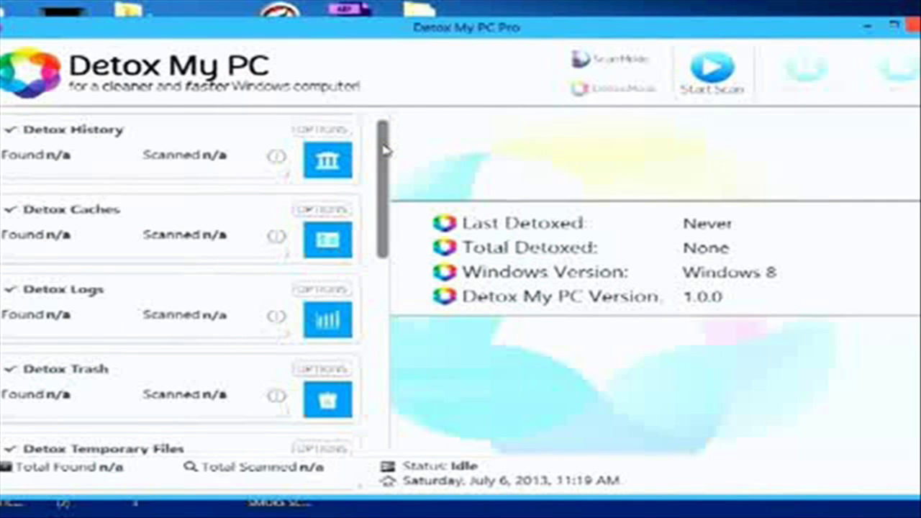
mouse_move(383, 149)
left_mouse_down()
mouse_move(382, 280)
mouse_move(393, 333)
mouse_move(355, 134)
mouse_move(370, 207)
mouse_move(367, 140)
left_mouse_up()
left_click_drag(385, 144, 439, 371)
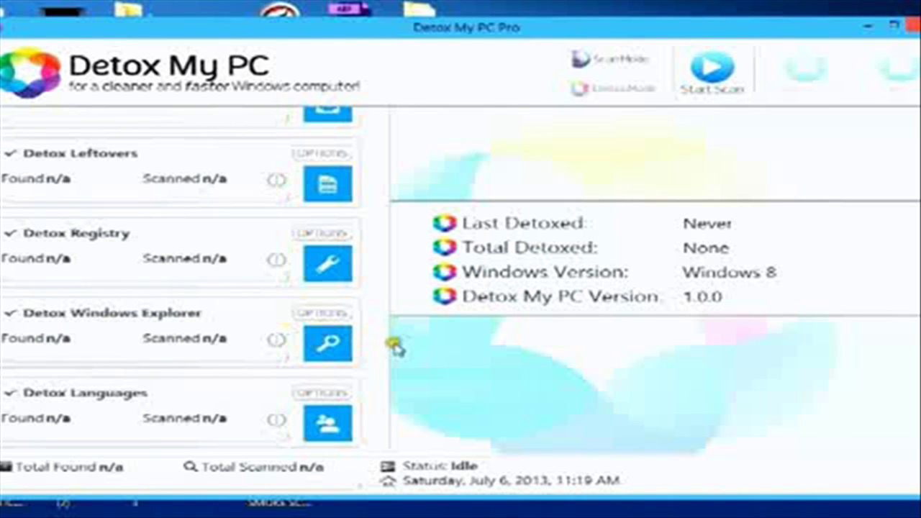
left_click_drag(387, 346, 387, 277)
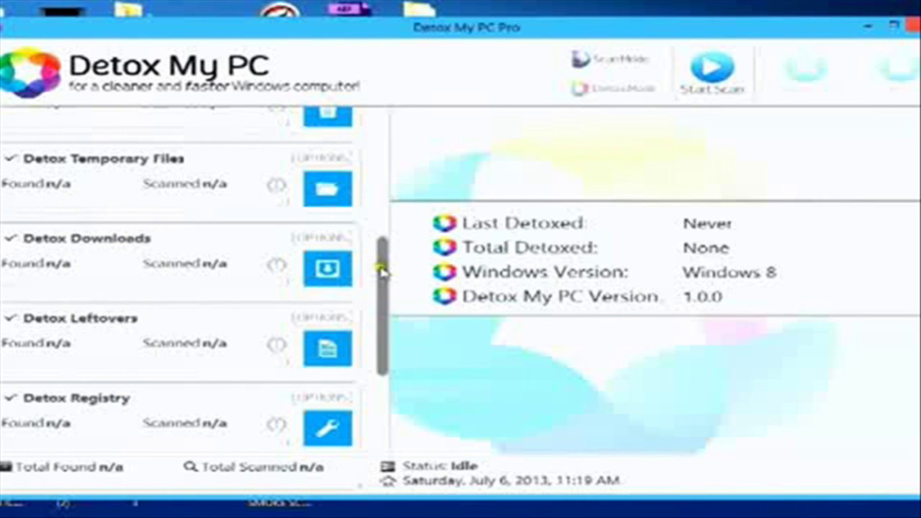
left_click_drag(381, 271, 377, 173)
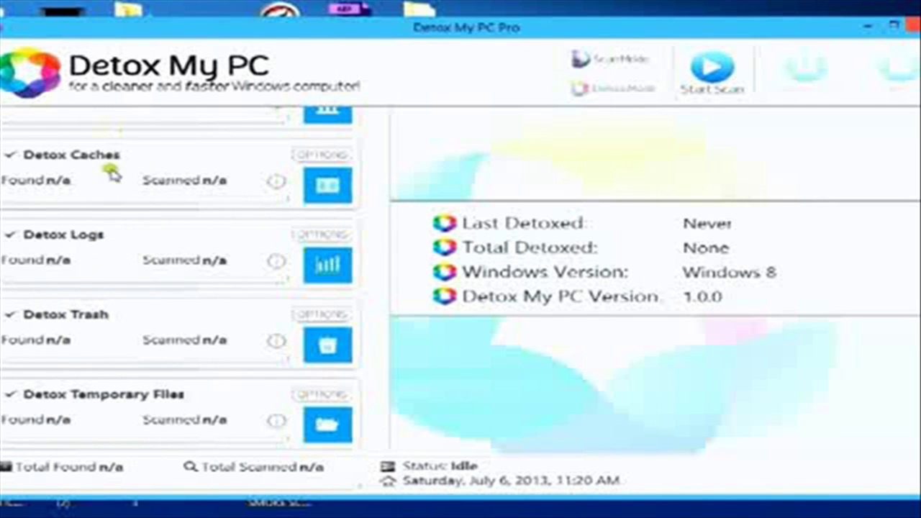
left_click_drag(383, 226, 383, 170)
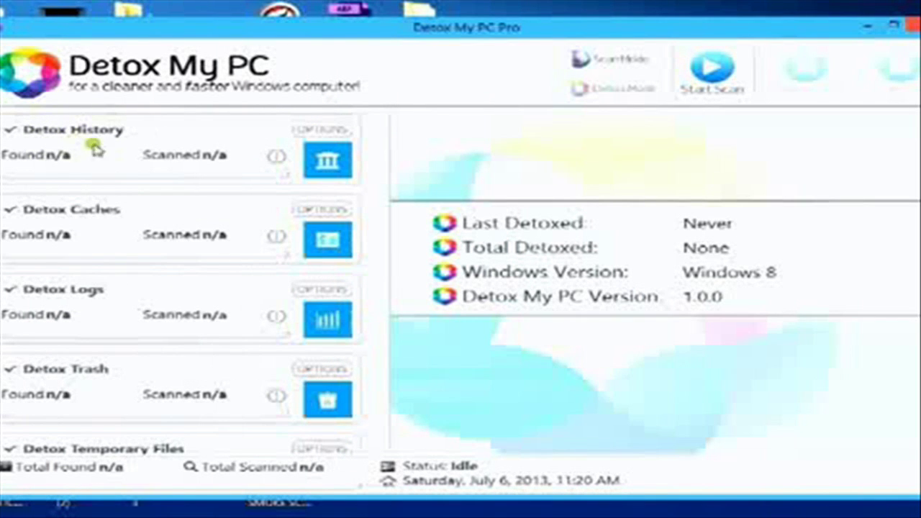
Step: Review the Detox History options list and cancel it unchanged
left_click(339, 130)
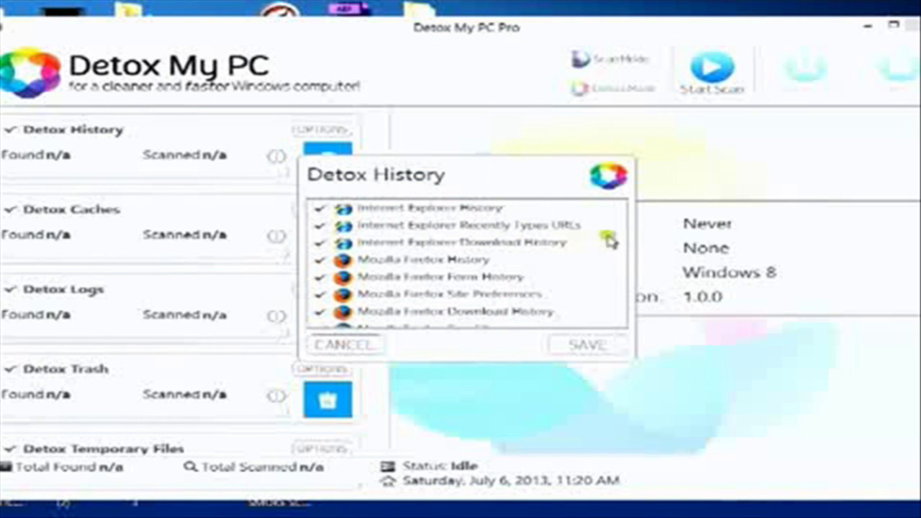
left_click_drag(617, 248, 606, 315)
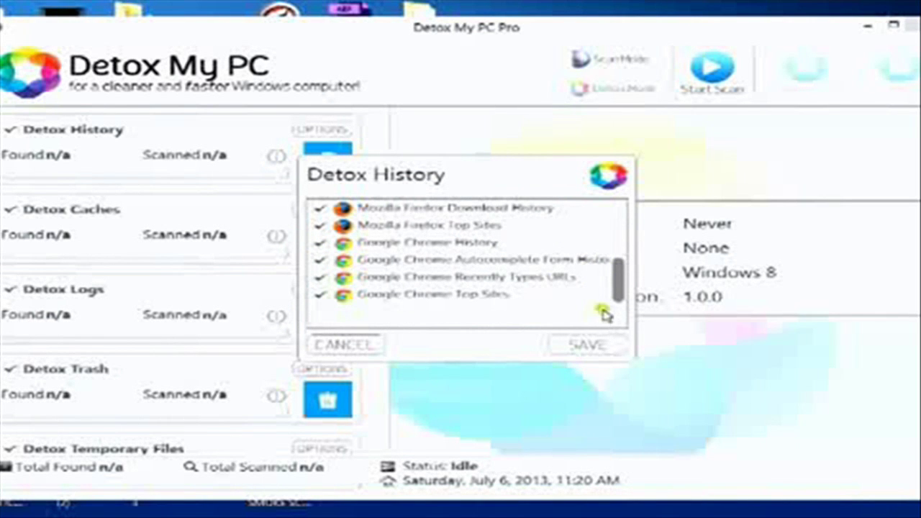
left_click_drag(604, 304, 599, 239)
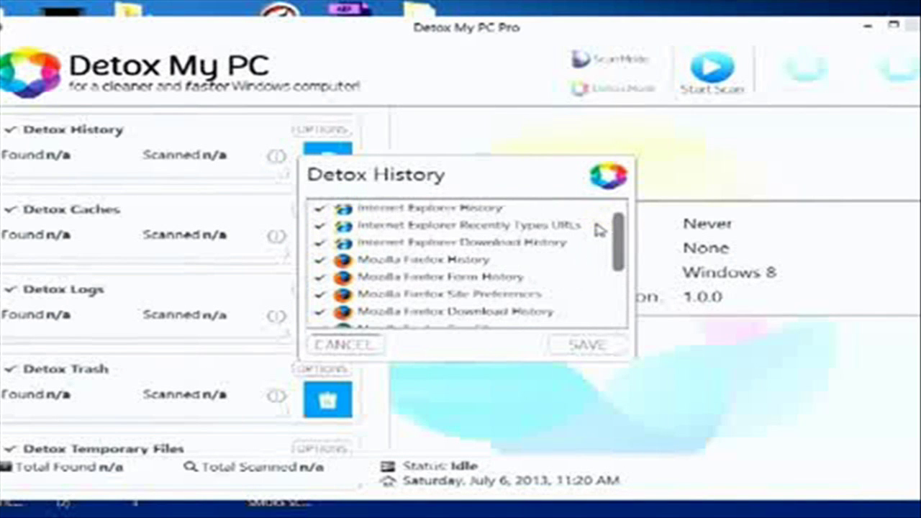
mouse_move(617, 241)
left_mouse_down()
mouse_move(610, 294)
mouse_move(601, 234)
left_mouse_up()
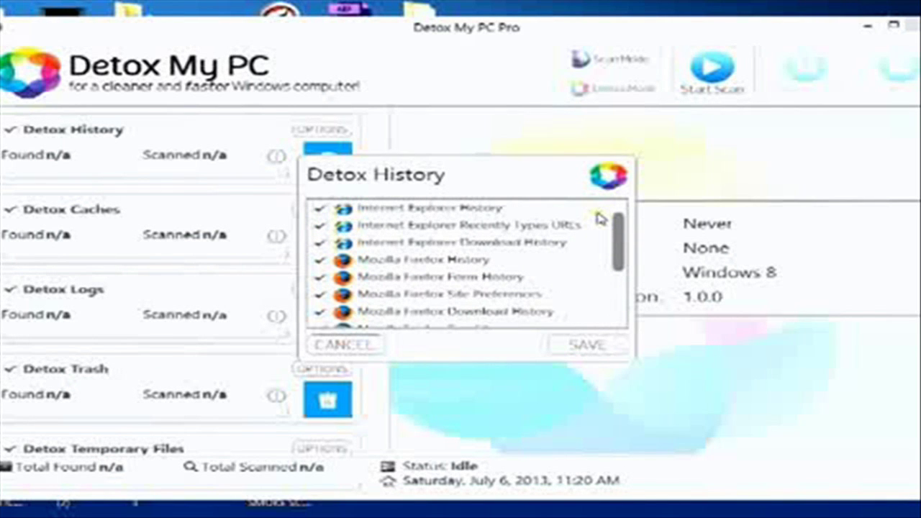
scroll(597, 218, "down", 2)
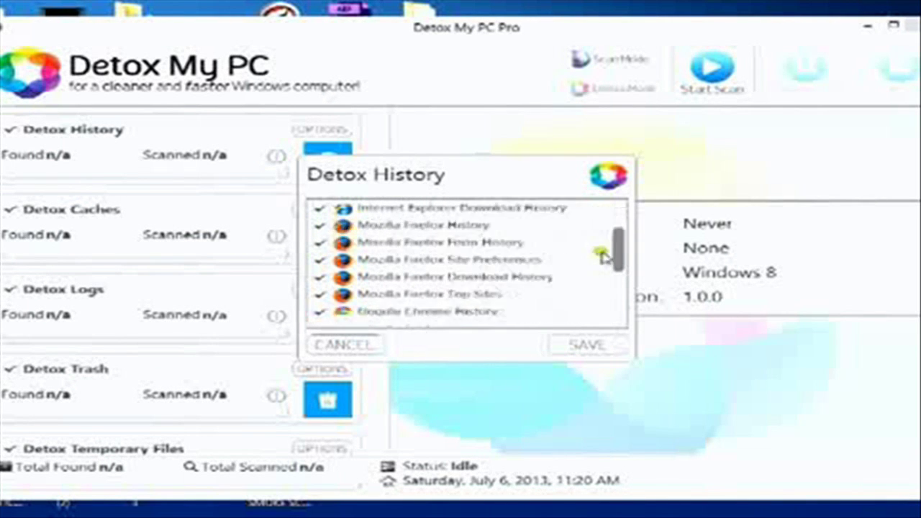
left_click(348, 346)
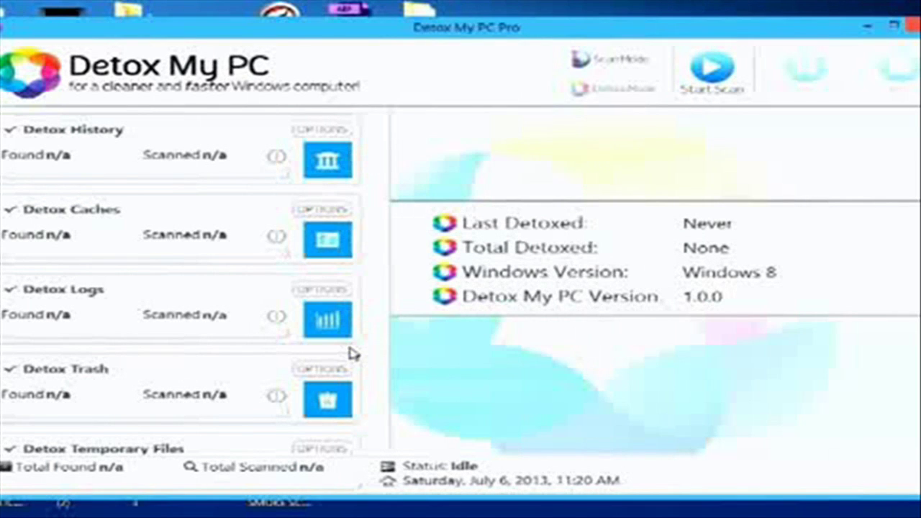
Step: Review the Caches, Logs and Trash options, cancelling each unchanged
left_click(326, 211)
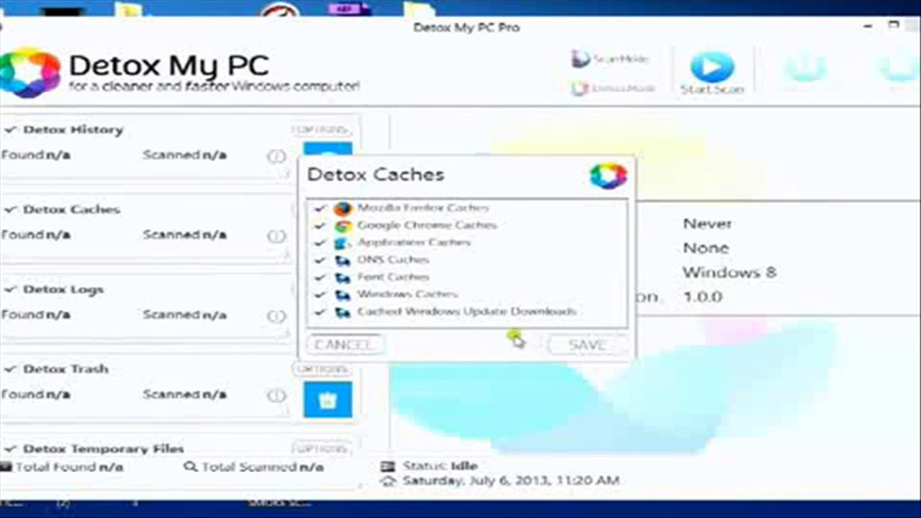
left_click(378, 345)
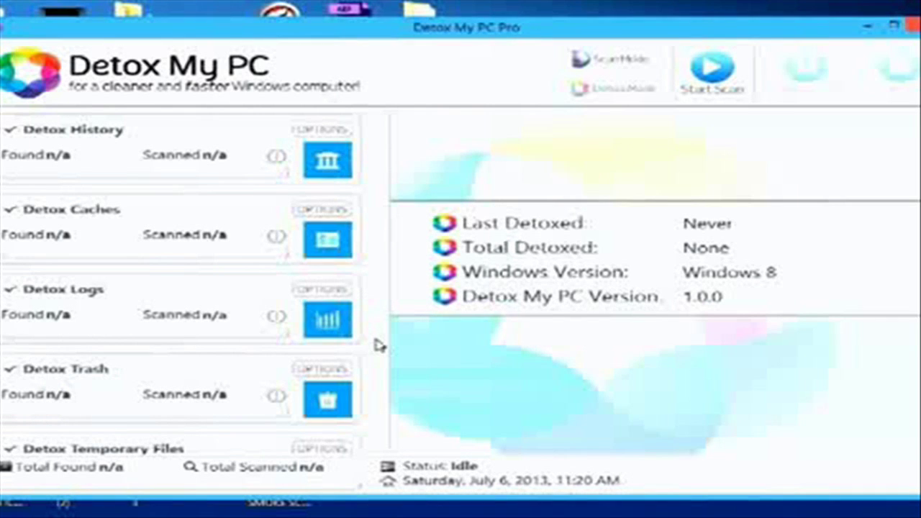
left_click(332, 290)
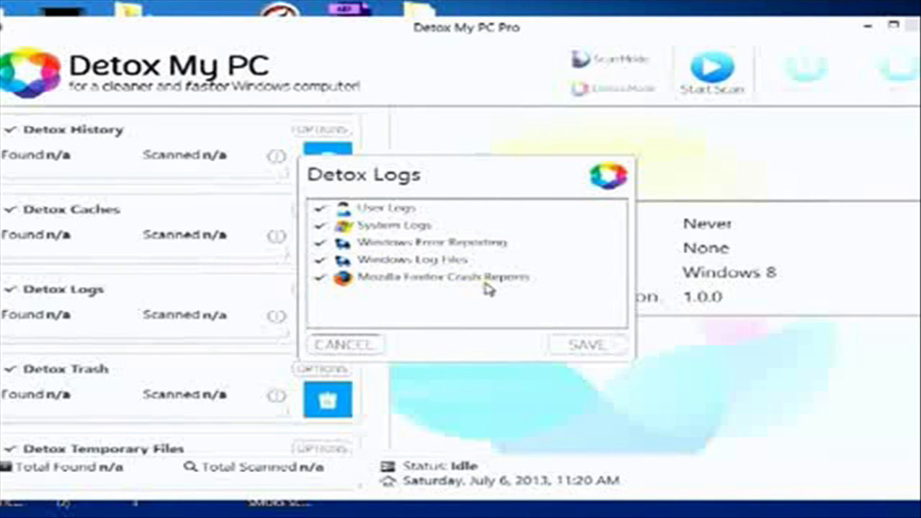
left_click(345, 345)
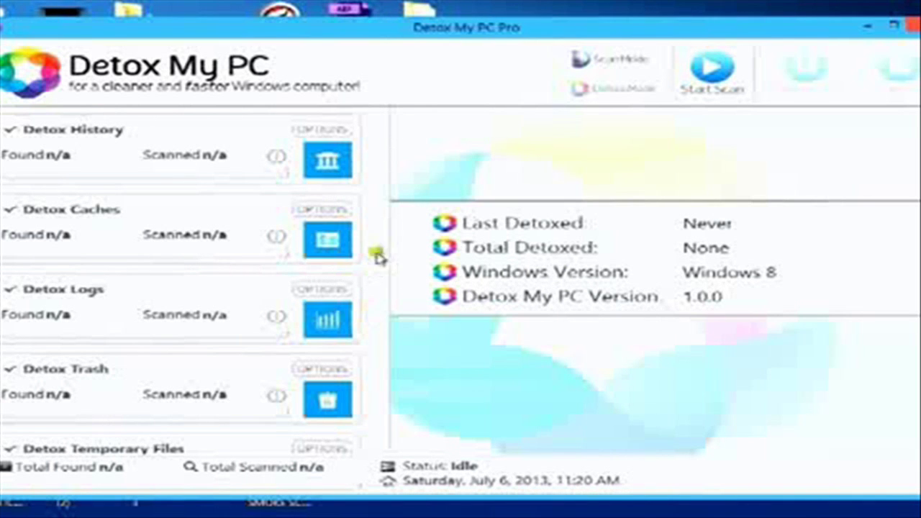
left_click_drag(383, 247, 370, 304)
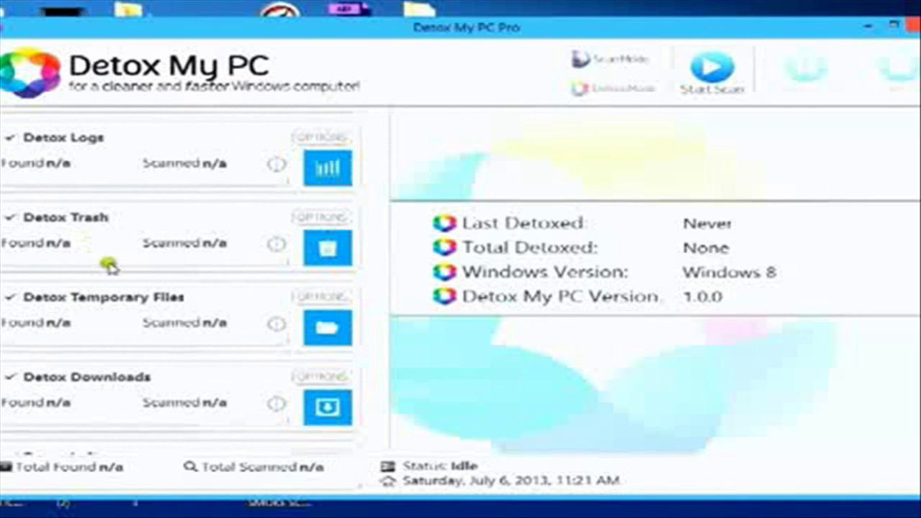
left_click(333, 219)
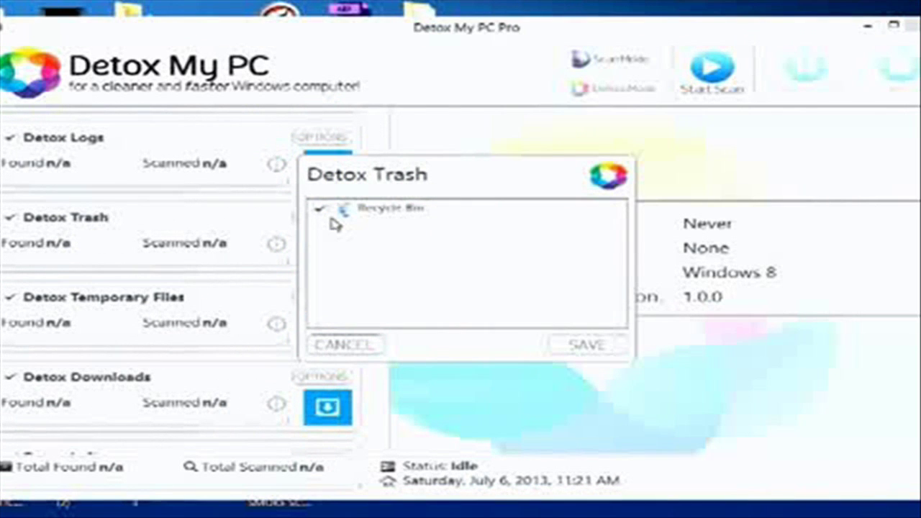
left_click(344, 345)
Step: Review the Temporary Files options, all Windows and browser items ticked, and cancel unchanged
left_click(322, 297)
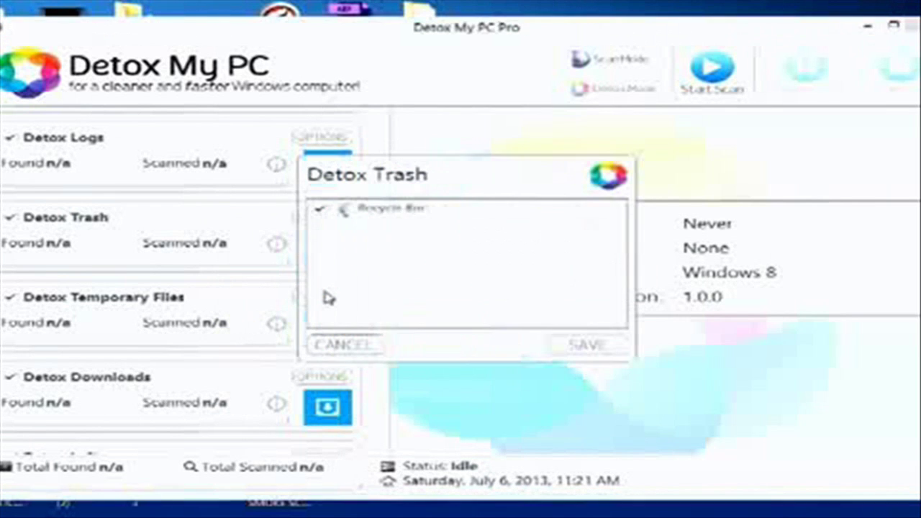
mouse_move(617, 238)
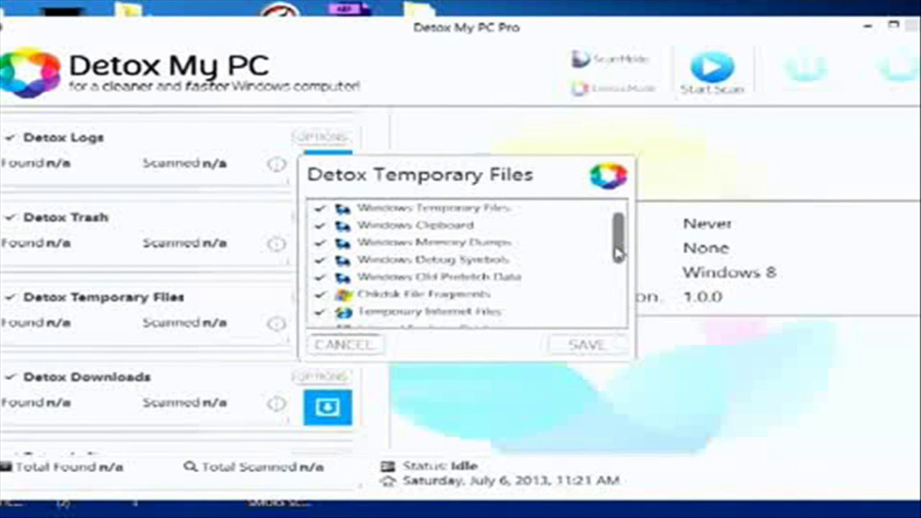
left_click_drag(617, 251, 618, 264)
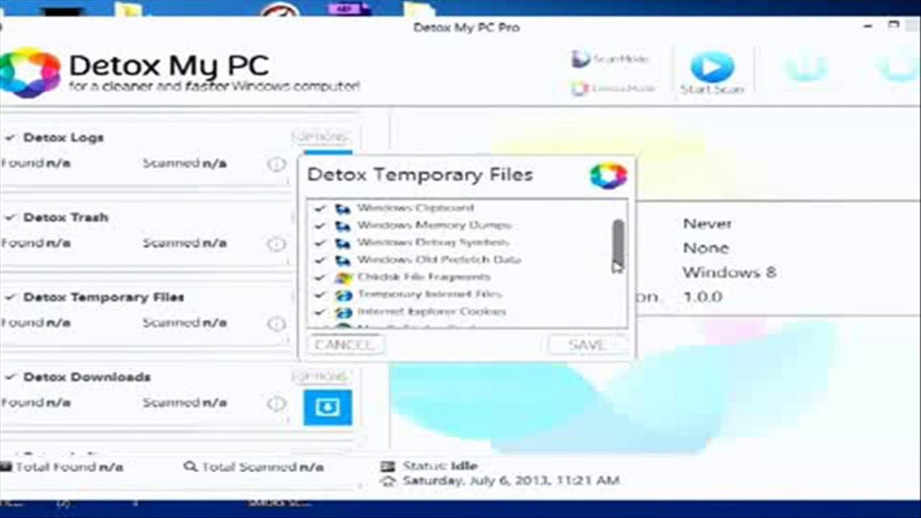
mouse_move(617, 266)
left_mouse_down()
mouse_move(613, 311)
mouse_move(611, 291)
left_mouse_up()
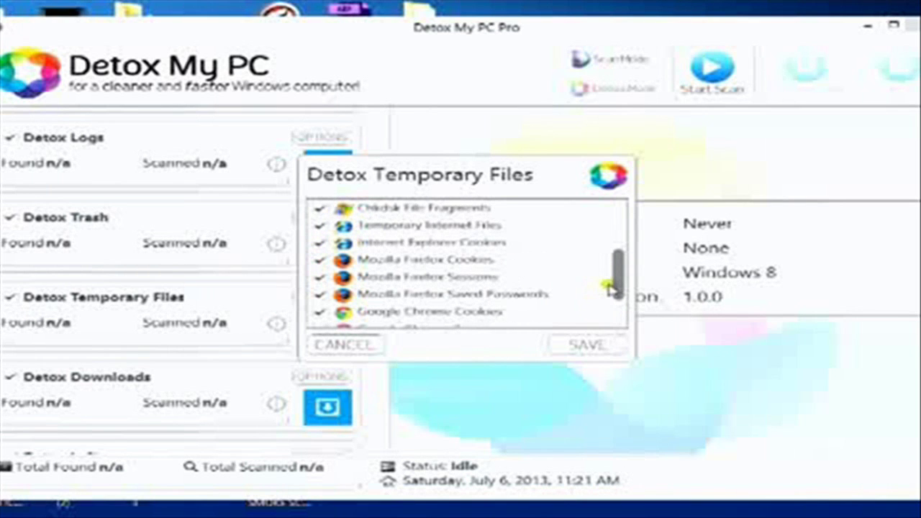
left_click_drag(612, 290, 609, 254)
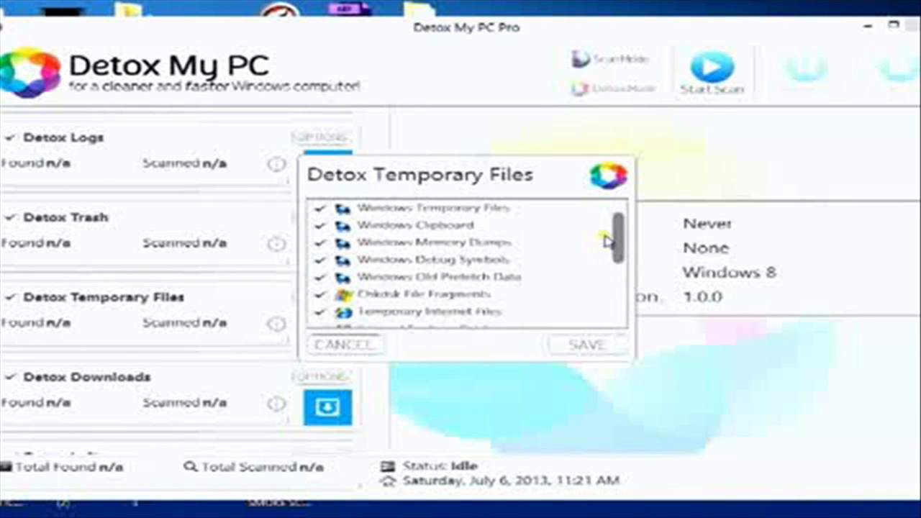
left_click(375, 354)
mouse_move(382, 244)
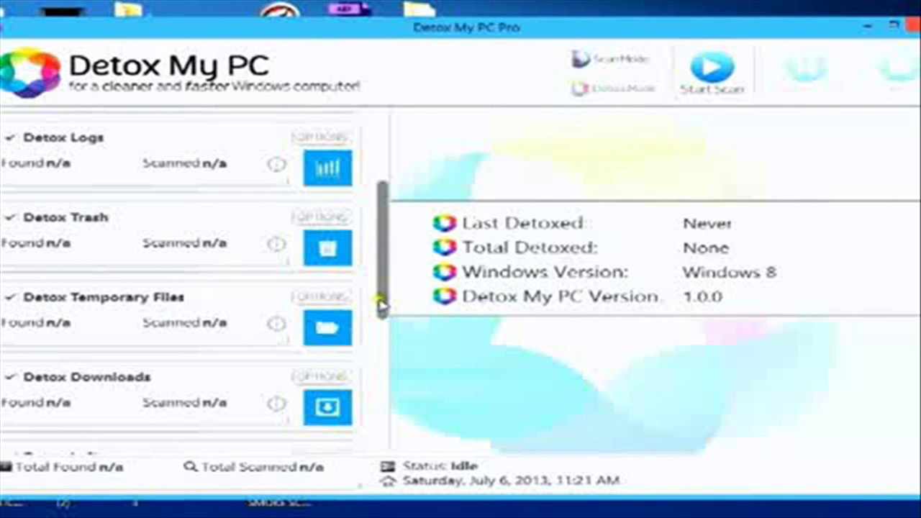
left_click_drag(380, 305, 374, 370)
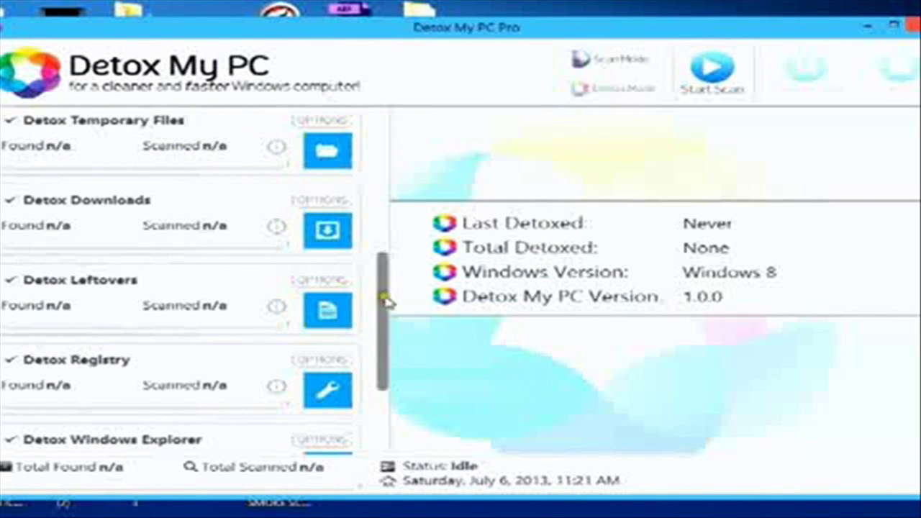
mouse_move(385, 301)
left_mouse_down()
mouse_move(385, 394)
mouse_move(377, 159)
left_mouse_up()
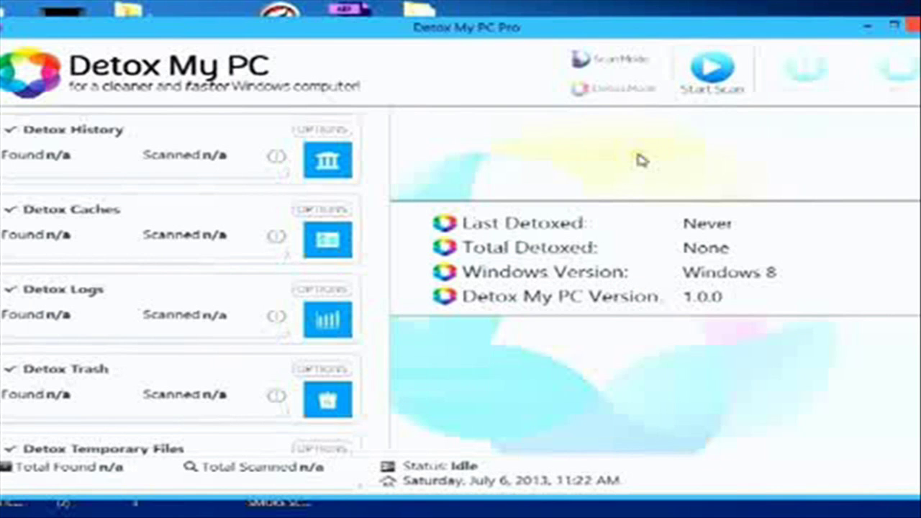
Step: Let the scan reach 60% with 12.88 GB found as Google Chrome history entries appear
left_click(614, 51)
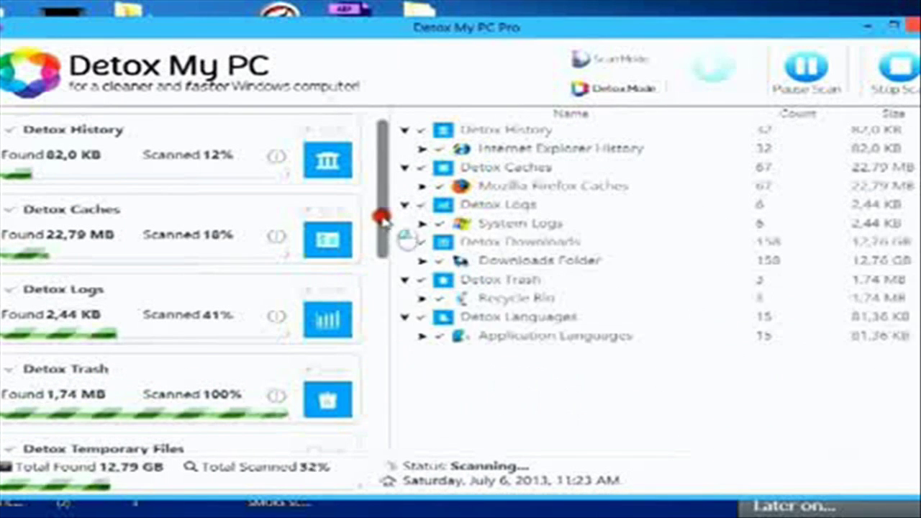
left_click_drag(382, 222, 387, 324)
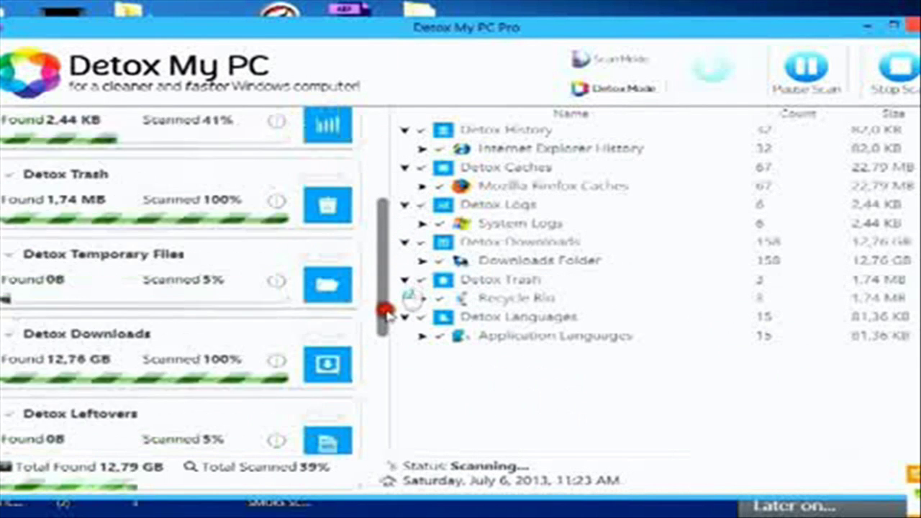
scroll(386, 324, "down", 1)
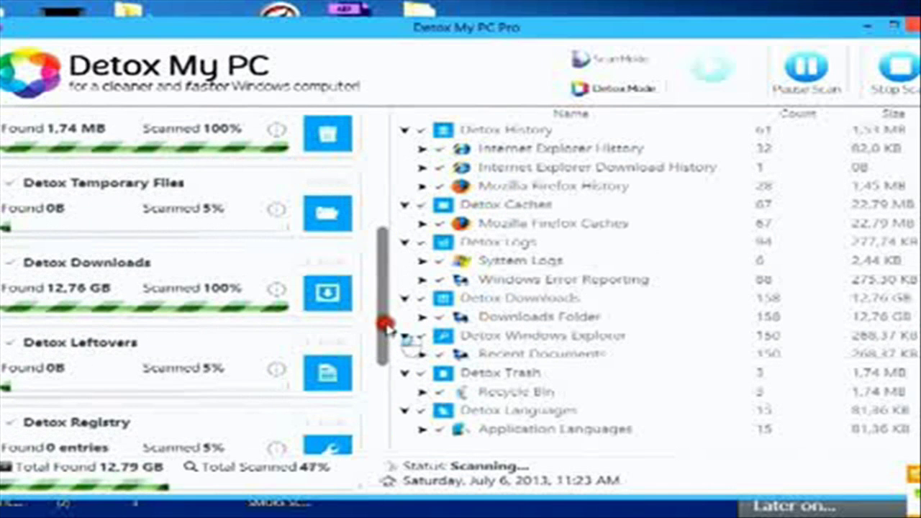
left_click_drag(386, 325, 380, 401)
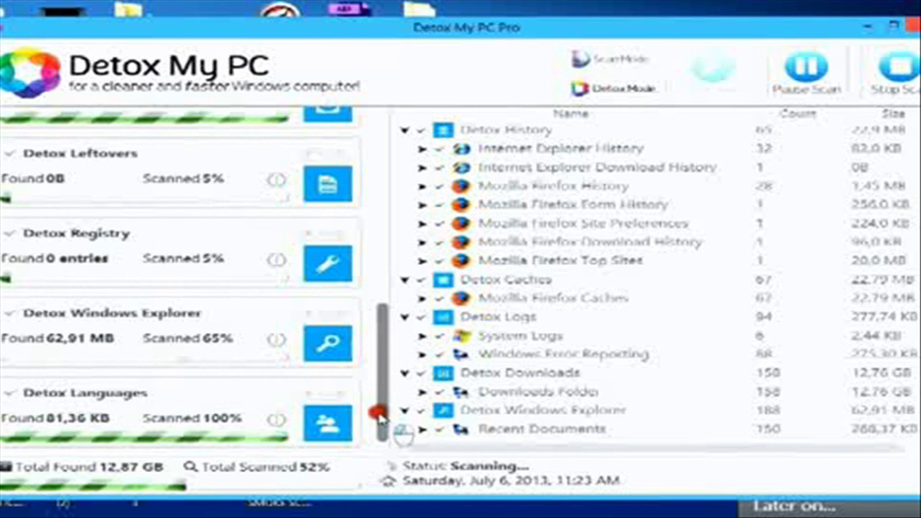
left_click(648, 409)
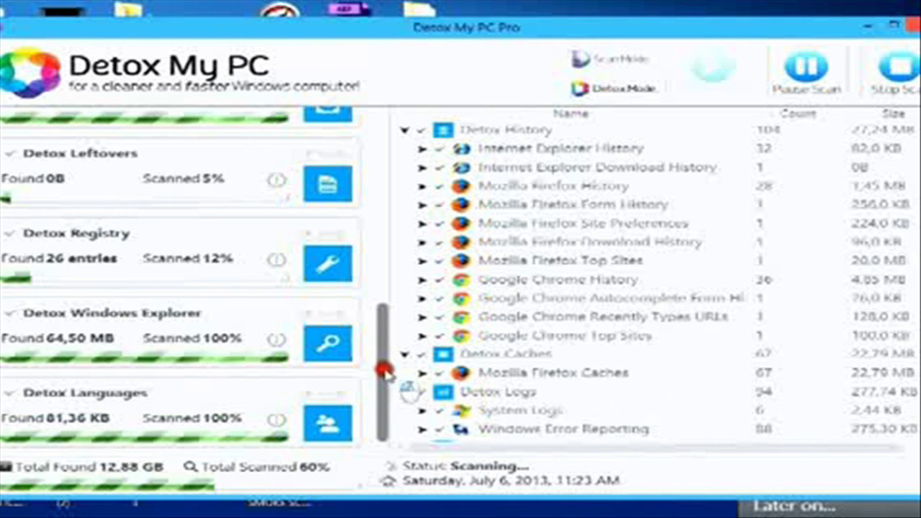
Step: Scroll the category panel while the scan finishes at 100%, totaling 14.14 GB
mouse_move(378, 369)
left_mouse_down()
mouse_move(379, 305)
mouse_move(358, 136)
left_mouse_up()
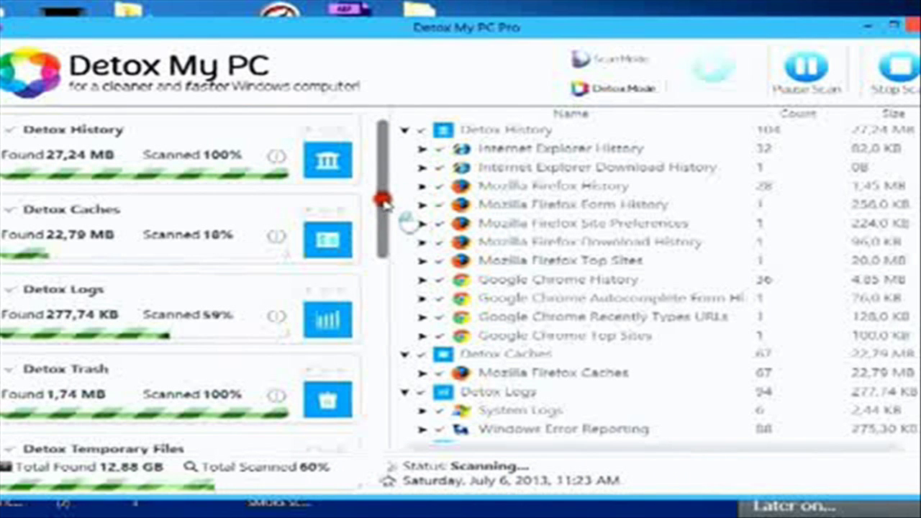
mouse_move(384, 201)
left_mouse_down()
mouse_move(409, 295)
mouse_move(401, 407)
mouse_move(329, 115)
left_mouse_up()
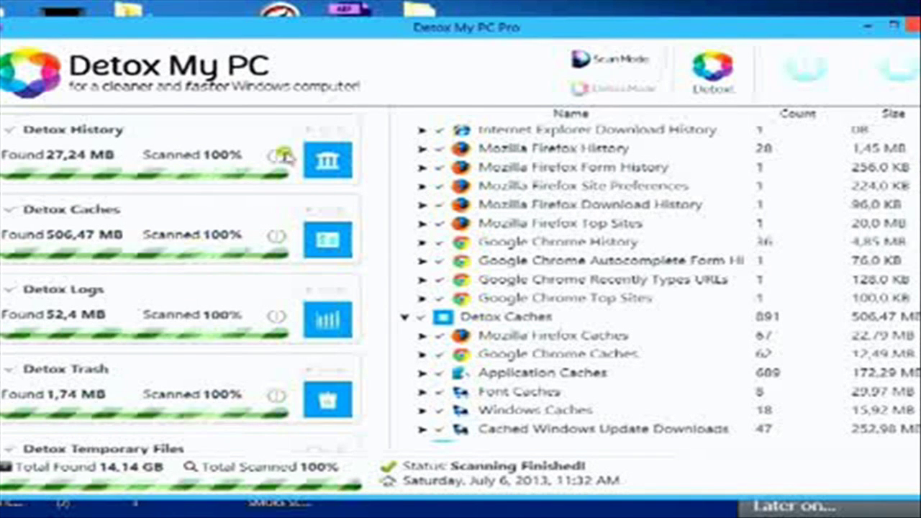
left_click(209, 372)
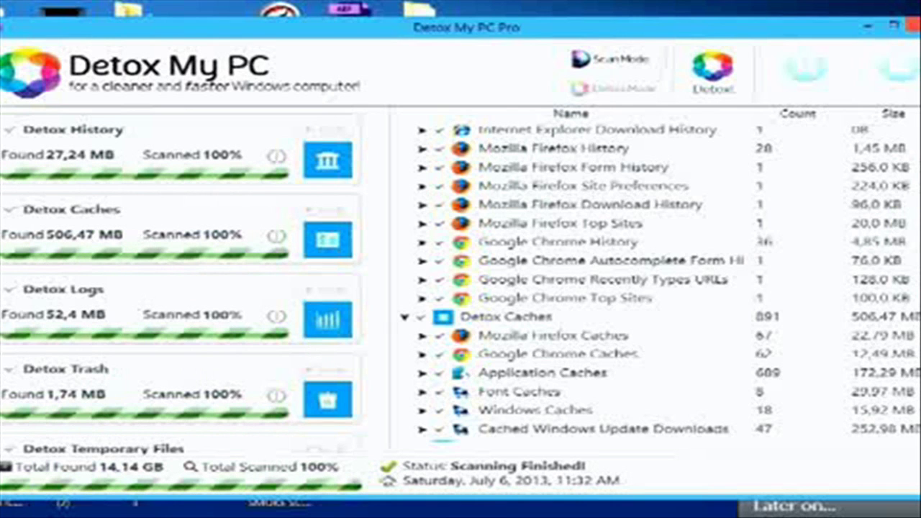
scroll(648, 281, "down", 3)
scroll(647, 281, "down", 4)
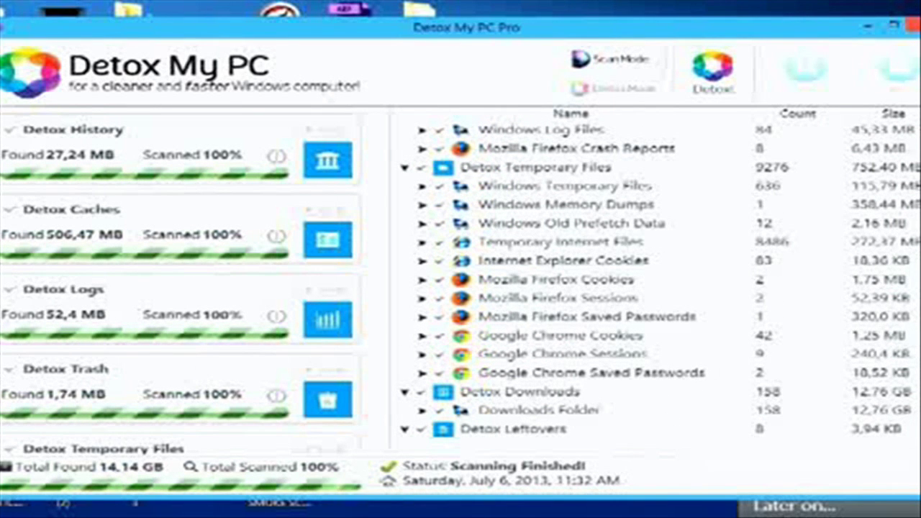
scroll(916, 437, "down", 2)
scroll(916, 437, "down", 2)
scroll(916, 437, "down", 2)
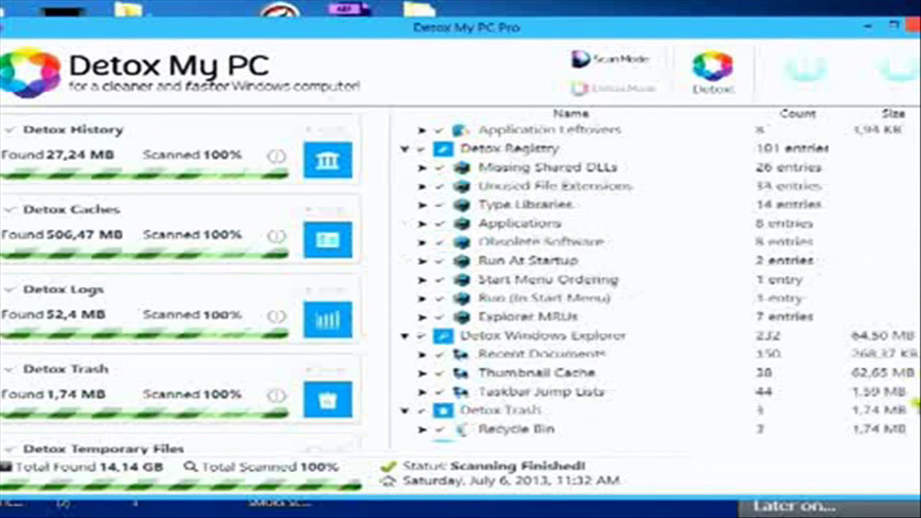
scroll(915, 437, "down", 1)
left_click_drag(912, 454, 911, 185)
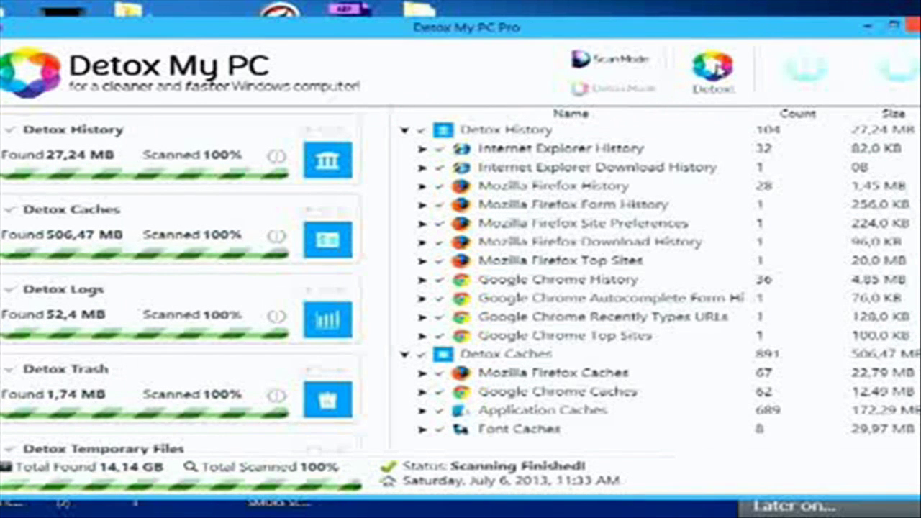
Step: Start and confirm the detox, cleaning 26.60 MB of history, caches and logs
left_click(713, 71)
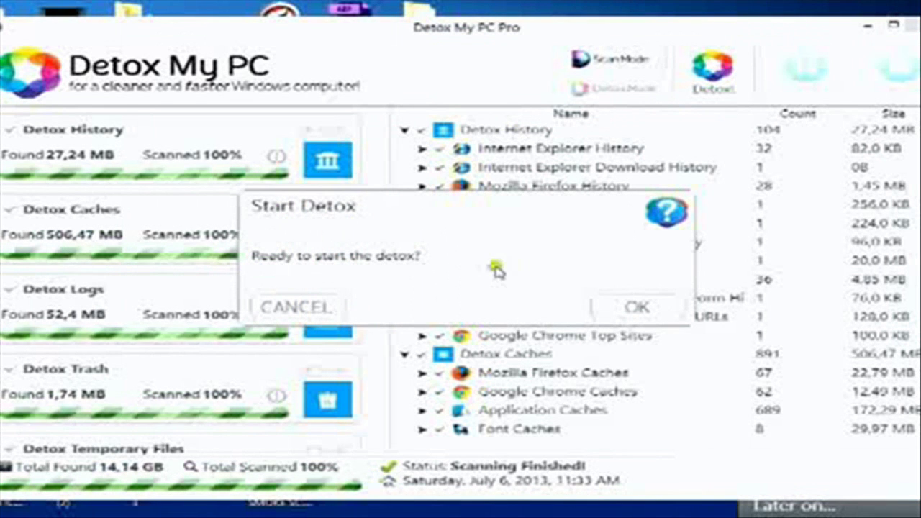
left_click(643, 306)
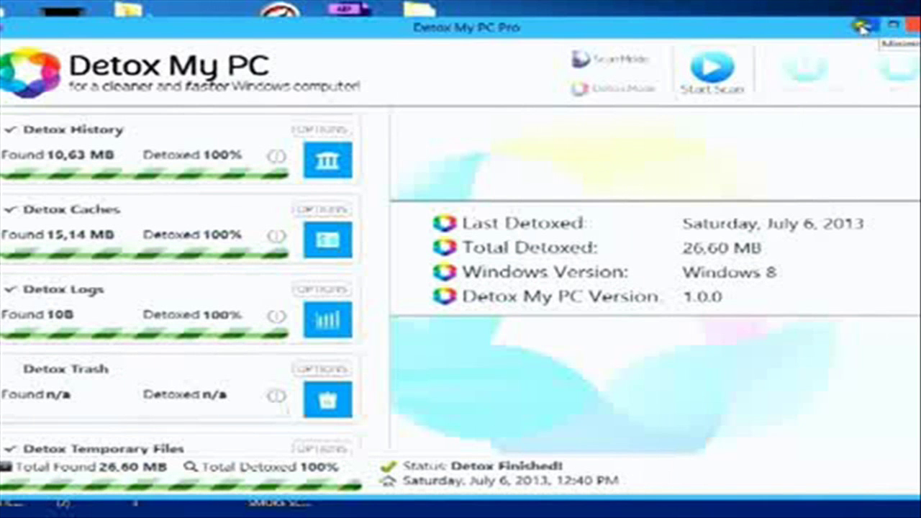
Step: Close Detox My PC Pro, then check the desktop Recycle Bin is empty and close it
left_click(909, 26)
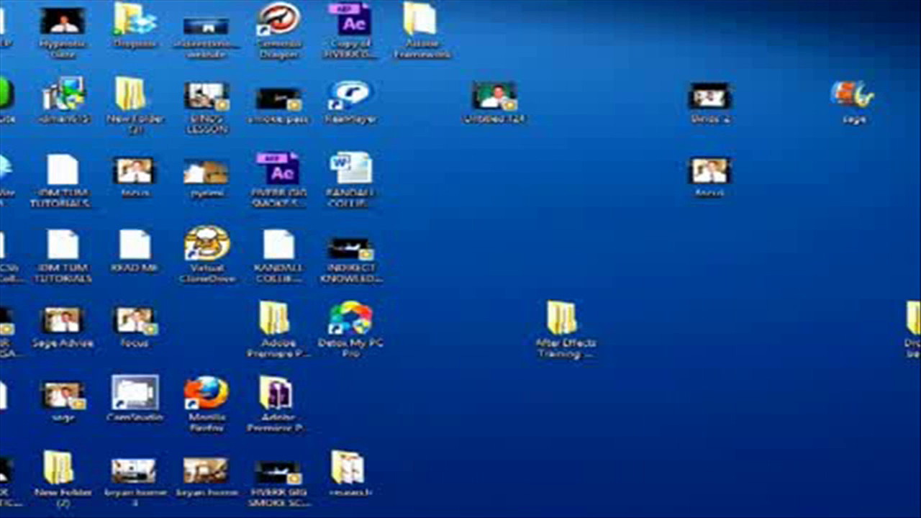
double_click(6, 29)
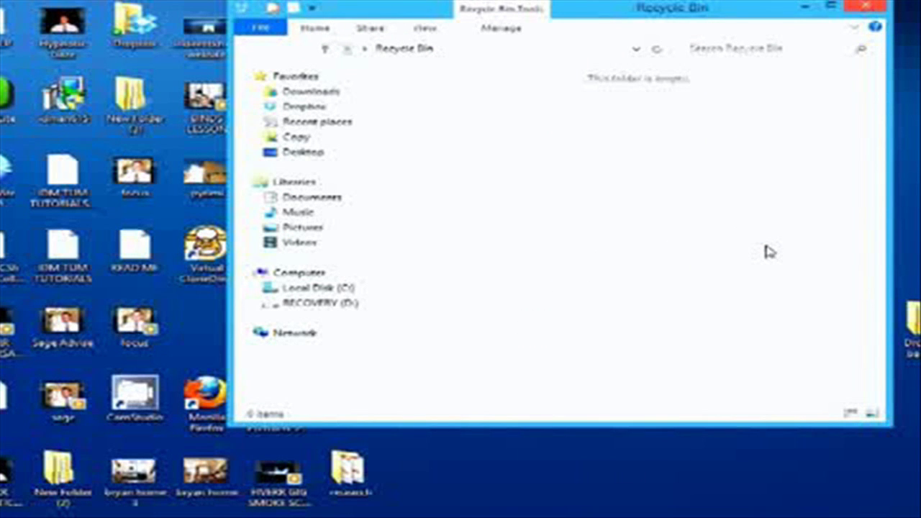
left_click(872, 6)
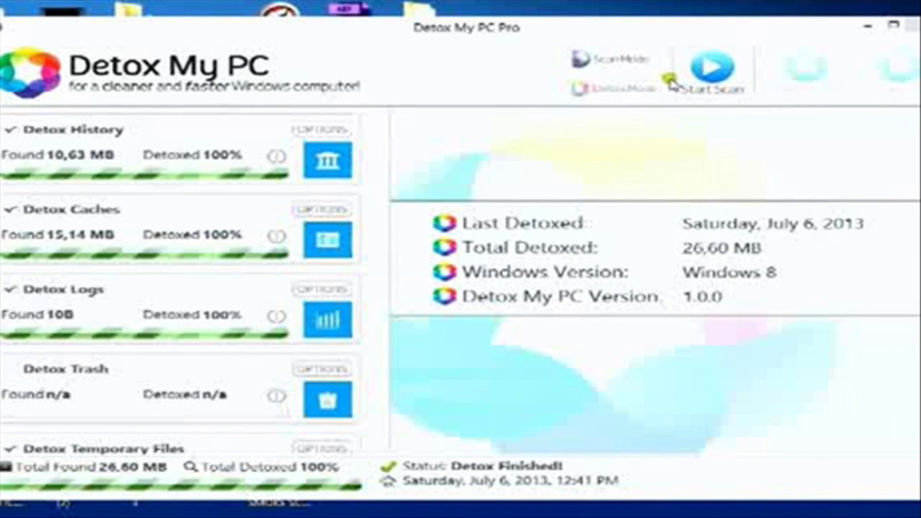
Step: Run a confirmed fresh scan finding 0B, then close the app and confirm the Exit dialog
left_click(733, 94)
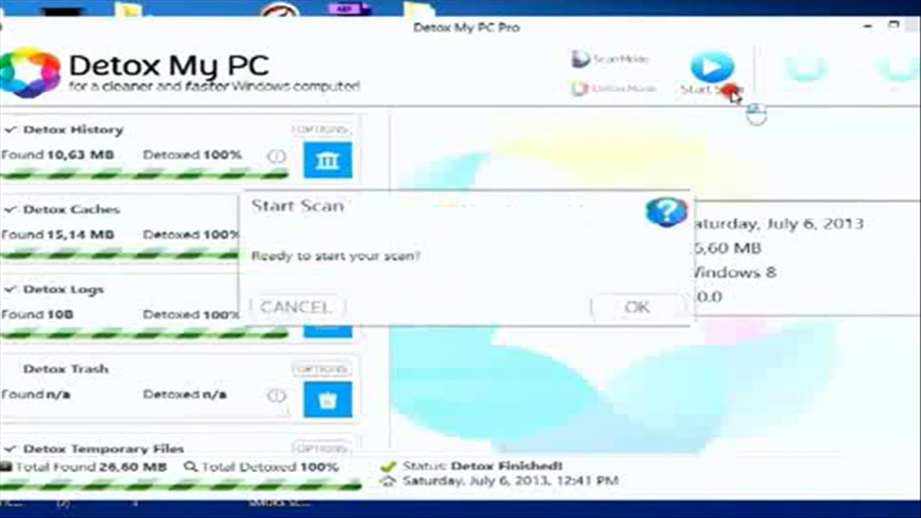
left_click(637, 307)
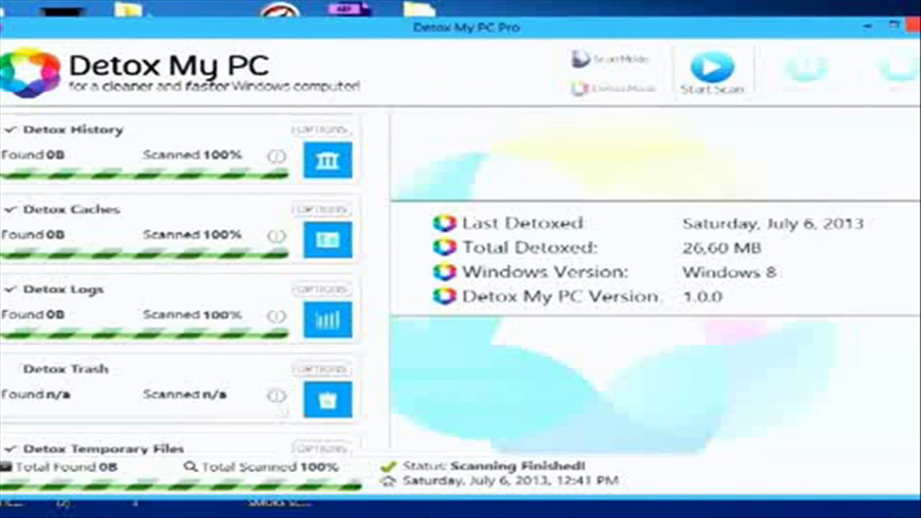
left_click(911, 26)
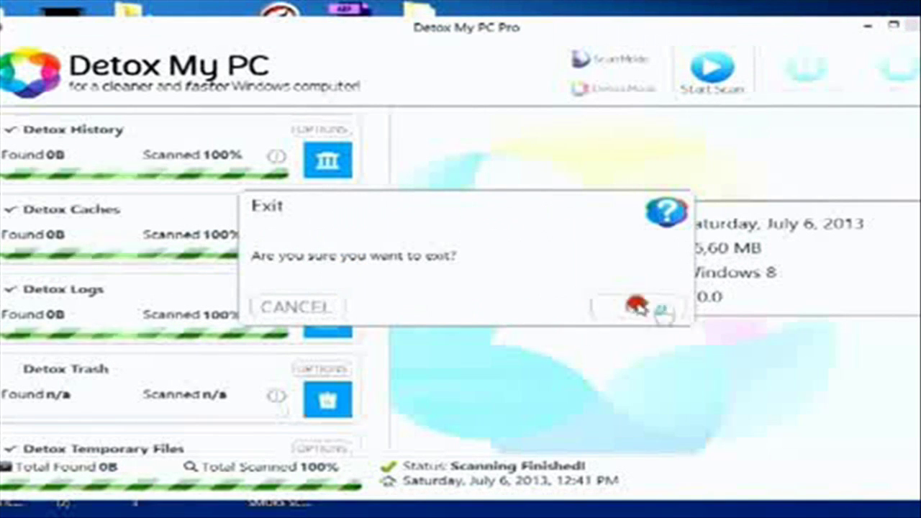
left_click(636, 305)
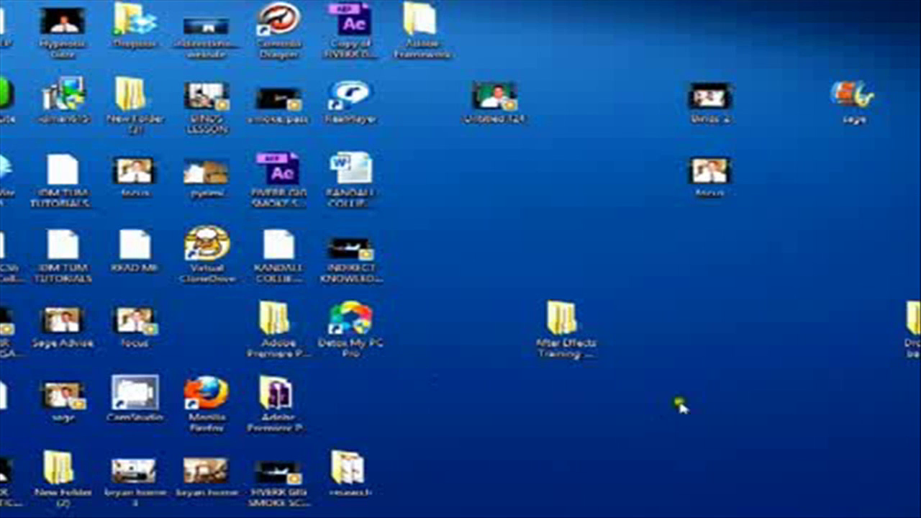
double_click(376, 333)
key("super")
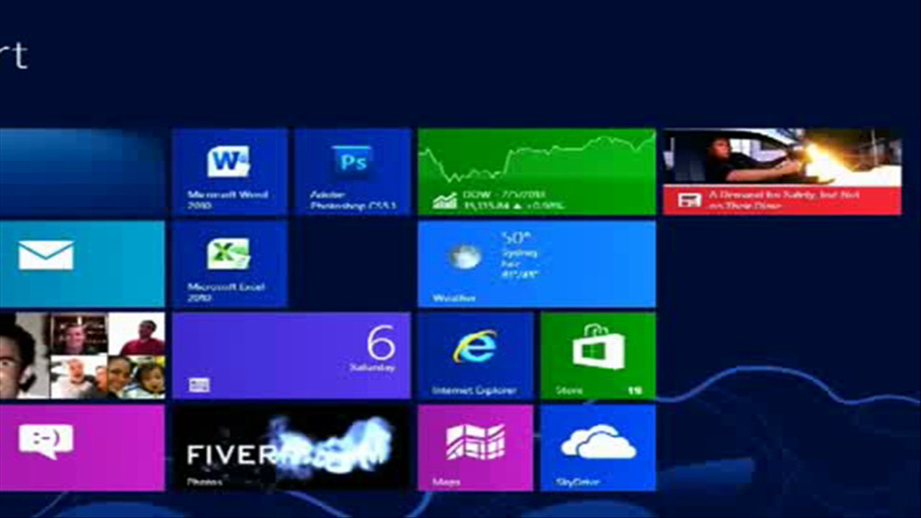
key("super+i")
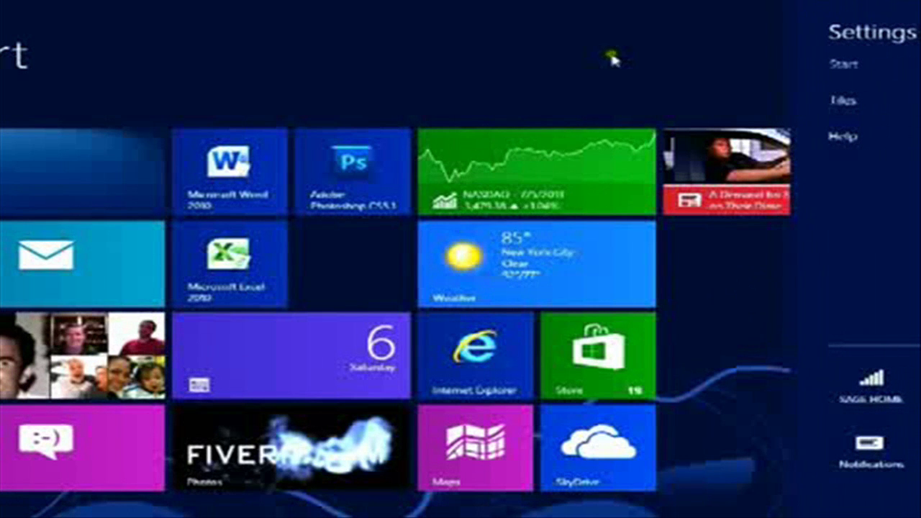
left_click(612, 59)
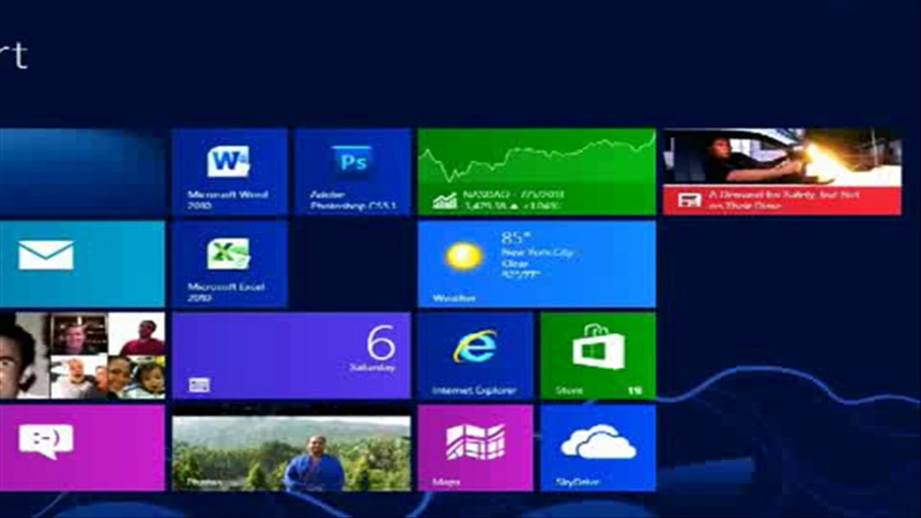
key("super+d")
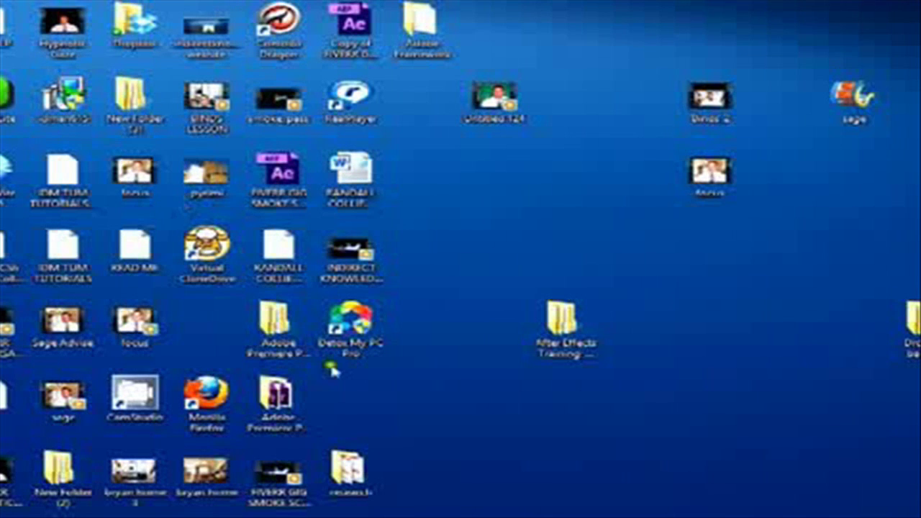